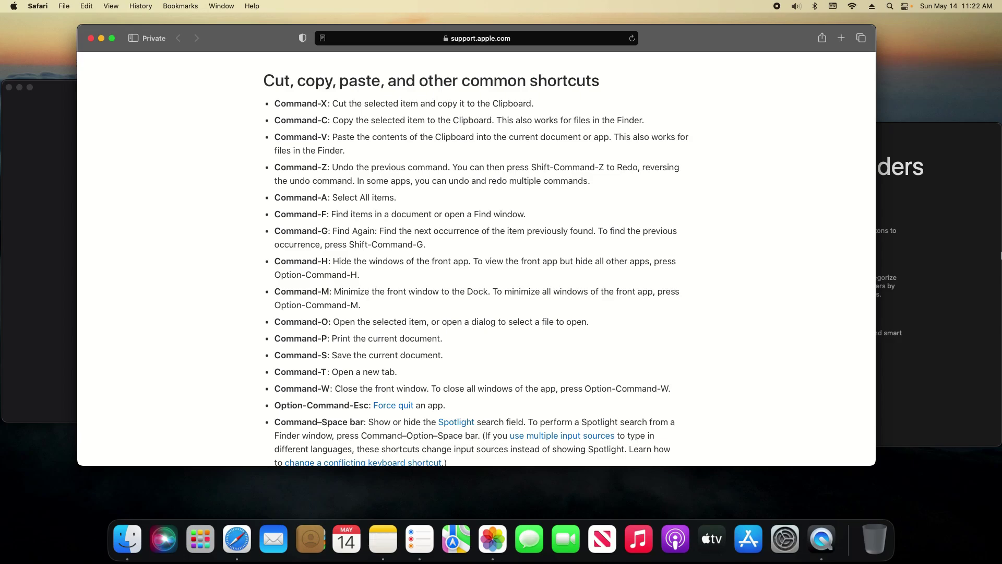
Minimize Safari and restore it from the Dock, then hide it with Command-H and bring it back
left_click_drag(271, 261, 372, 305)
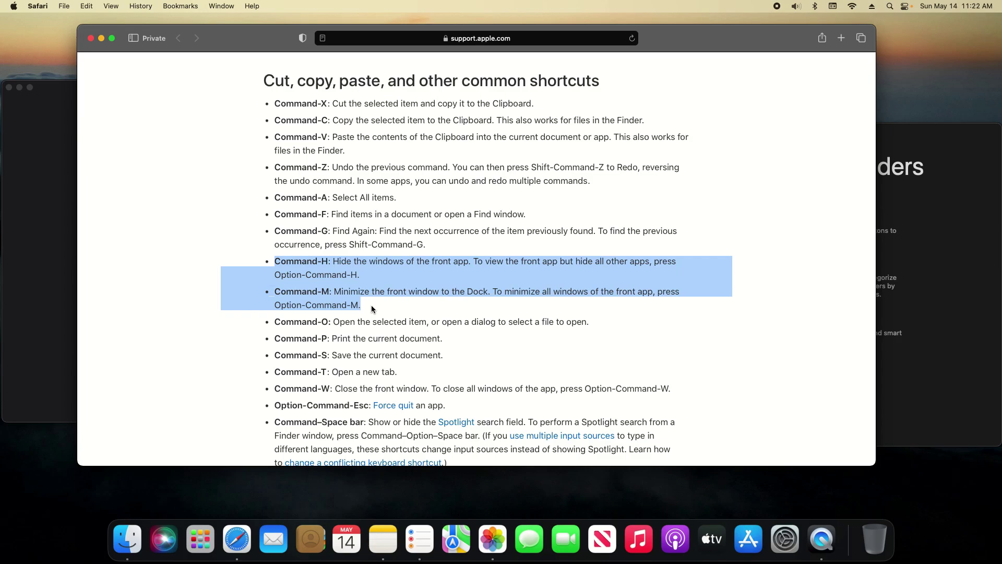
left_click(161, 257)
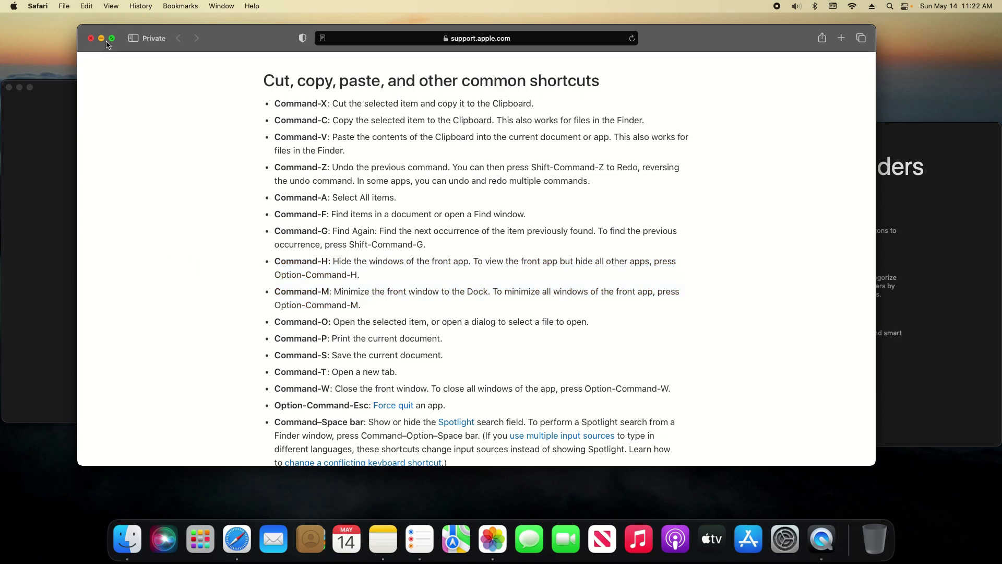
left_click(101, 38)
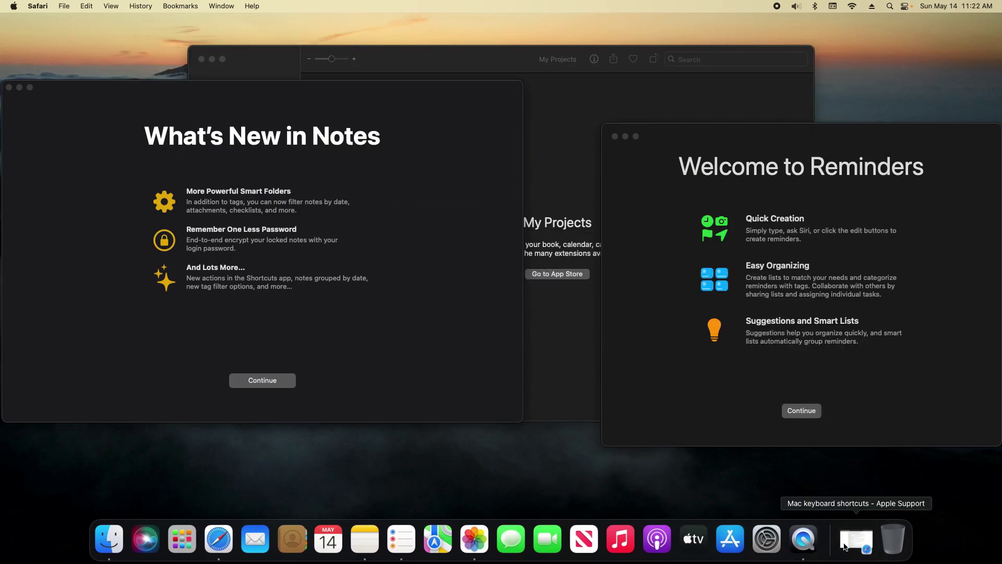
left_click(856, 544)
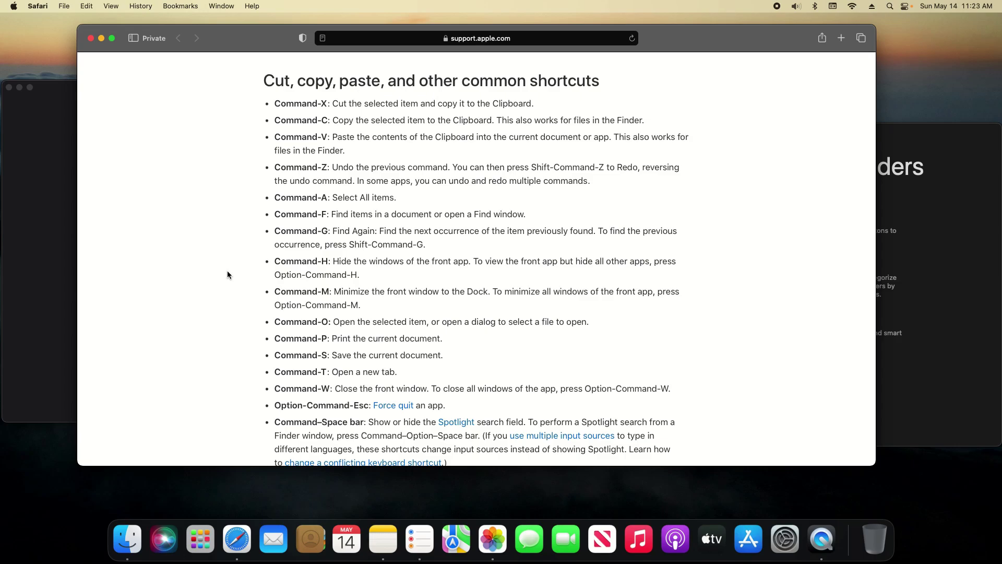
key("super+h")
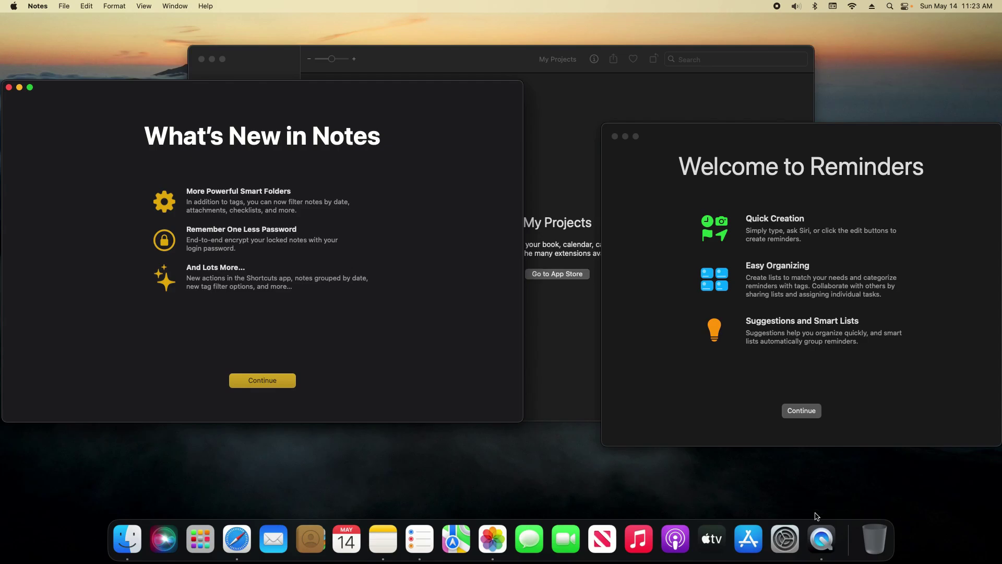
left_click(236, 538)
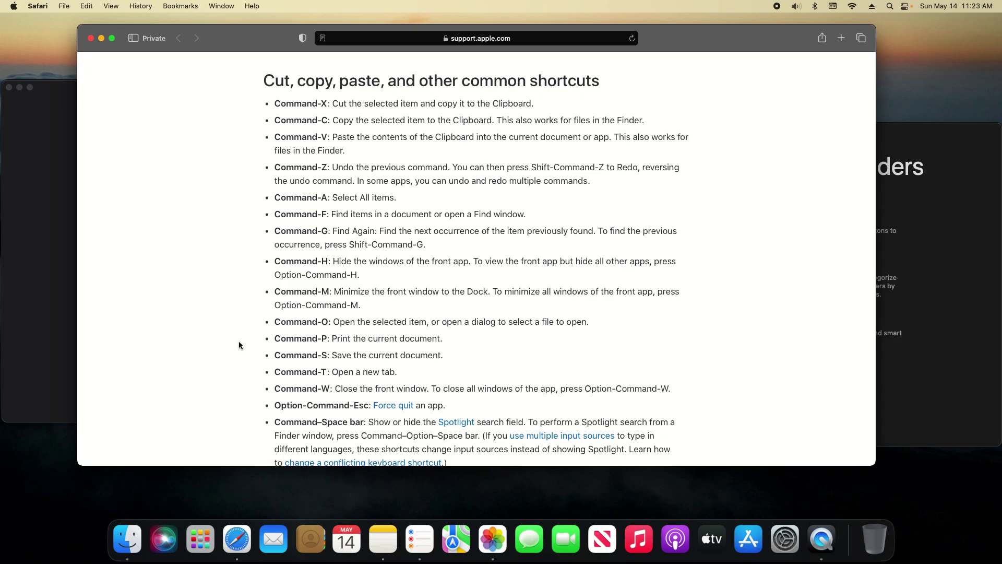
Highlight the Command-H, Command-M, Option-Command-H and Option-Command-M shortcut entries
left_click_drag(274, 261, 334, 262)
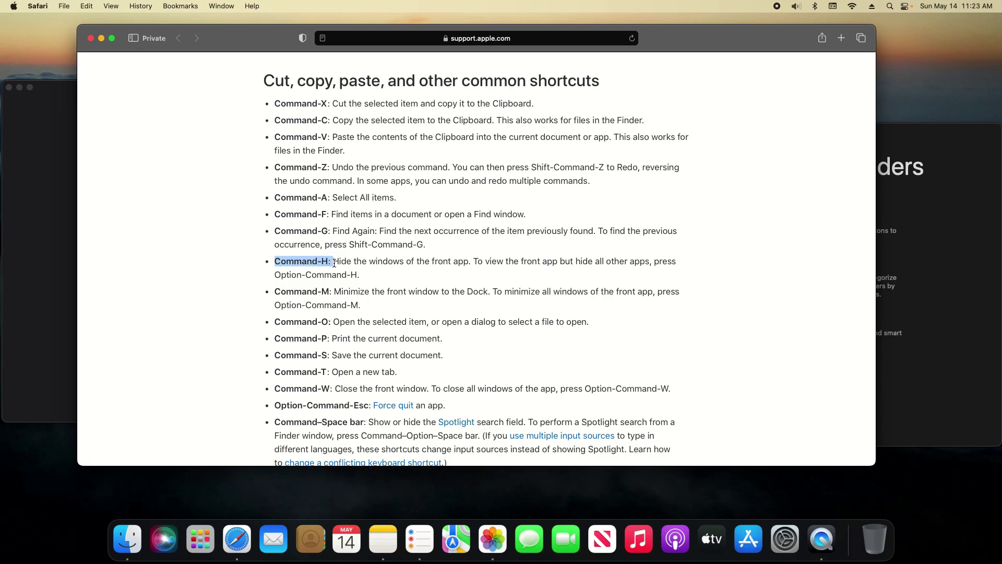
left_click_drag(274, 291, 332, 294)
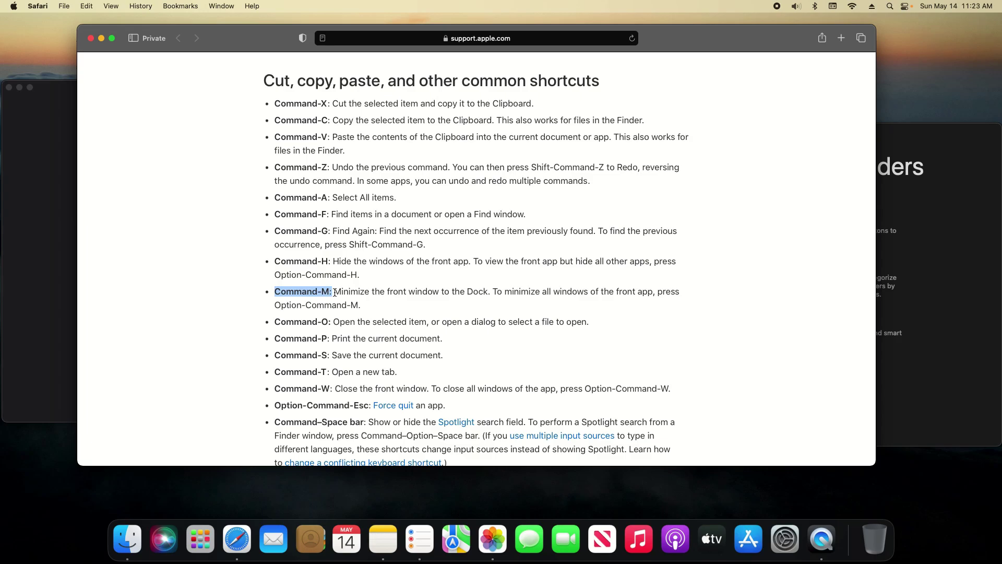
left_click_drag(274, 274, 363, 277)
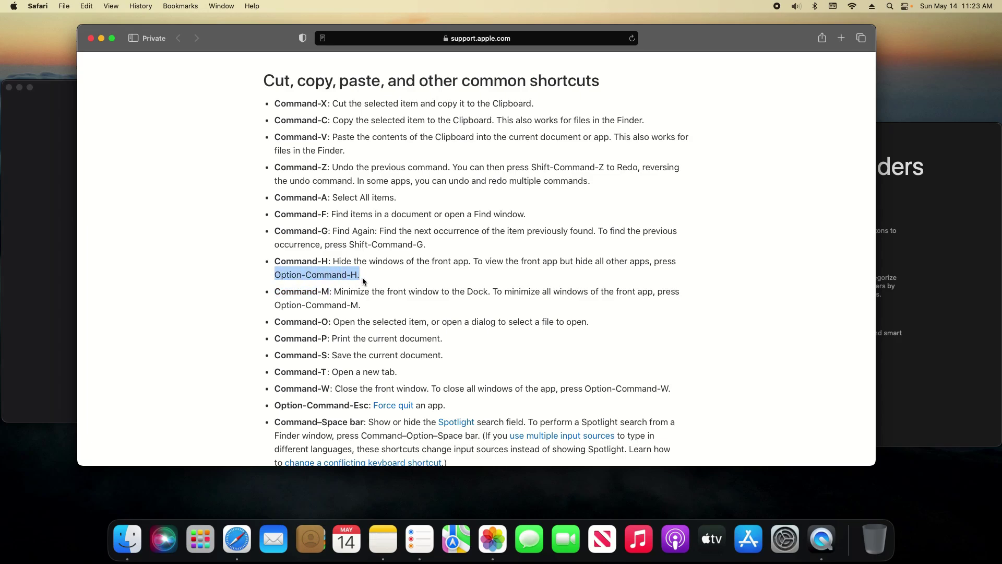
left_click_drag(272, 306, 362, 306)
Highlight the Option-Command-H entry once more, then clear the text selection
left_click(215, 269)
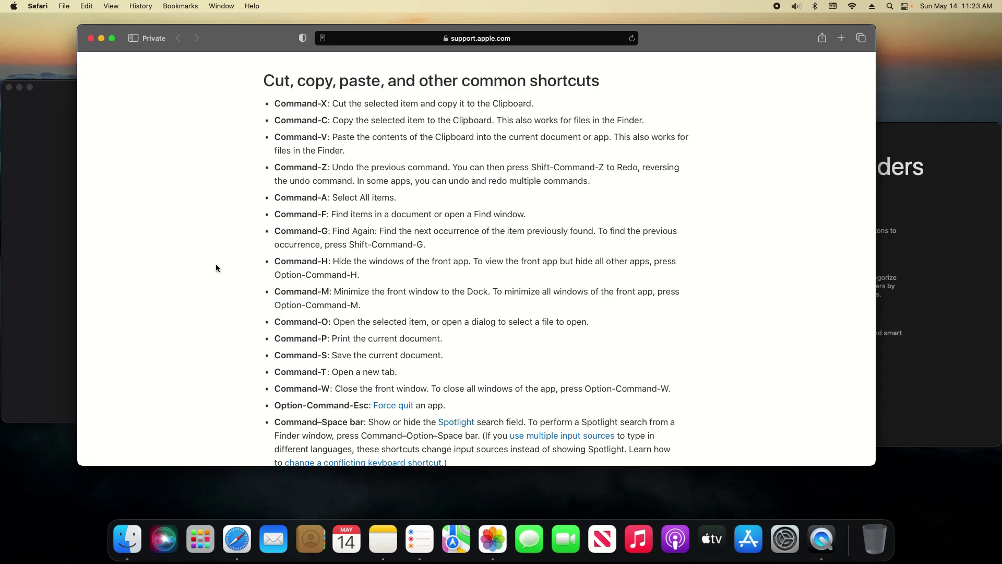
left_click_drag(359, 306, 275, 305)
left_click_drag(360, 275, 209, 278)
left_click(209, 278)
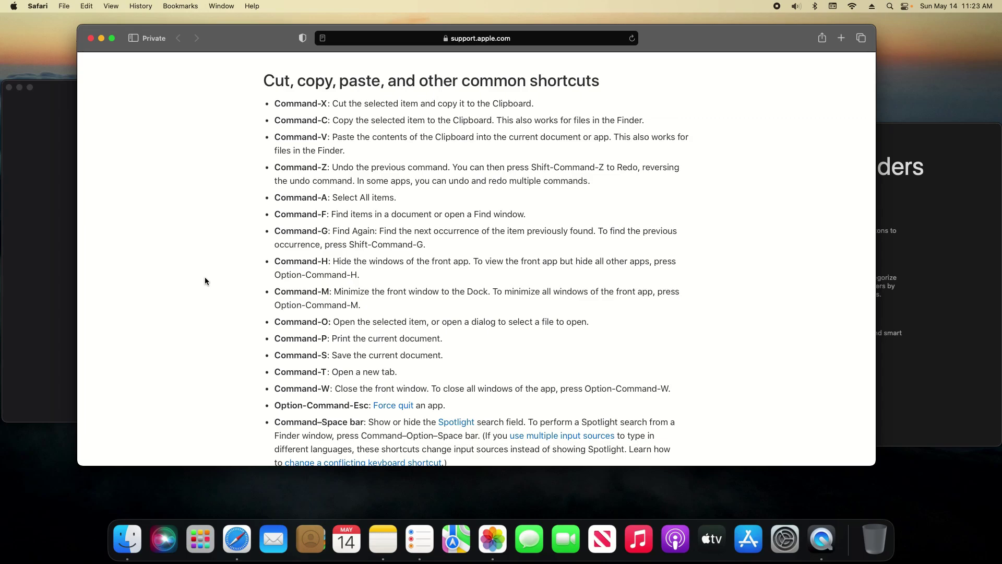